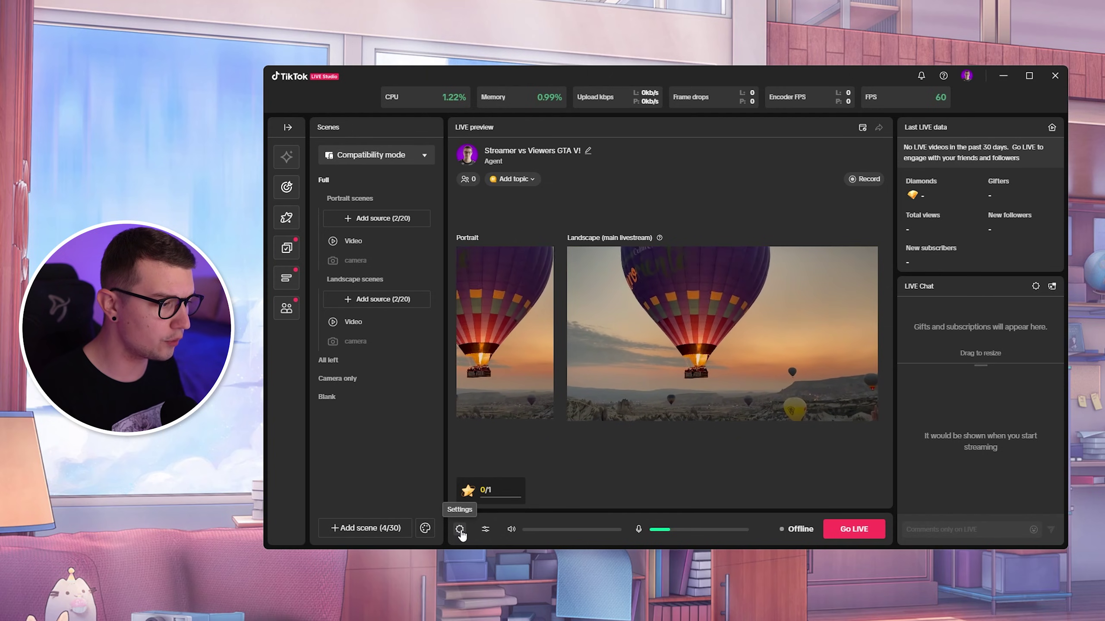
# - Open the Stream Quality settings and scroll down to the video options
pyautogui.click(459, 529)
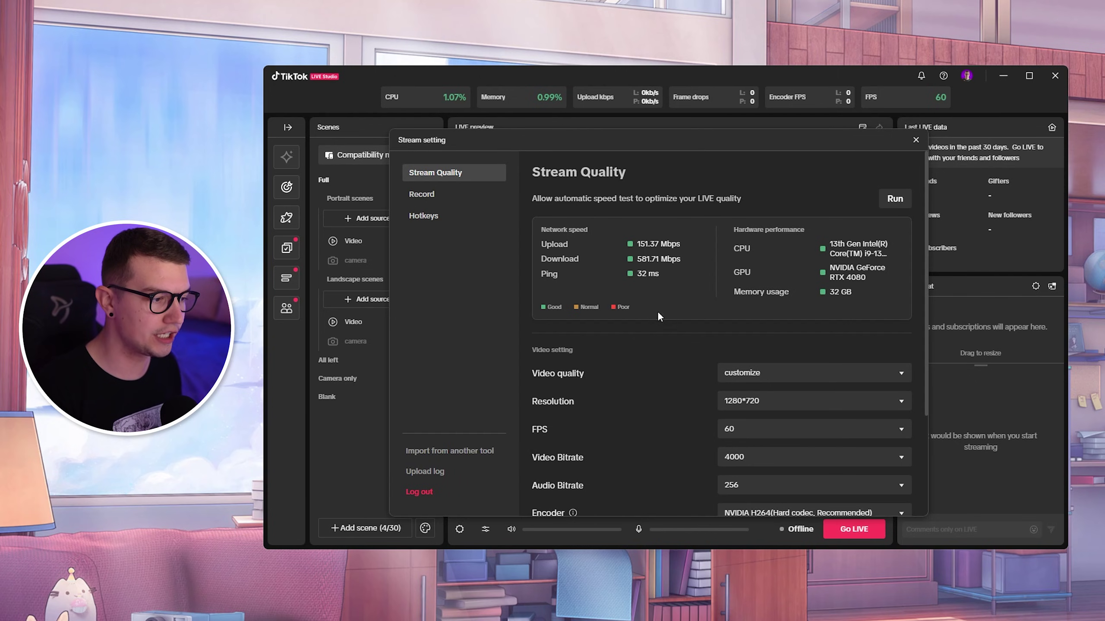
pyautogui.scroll(-2, 615, 318)
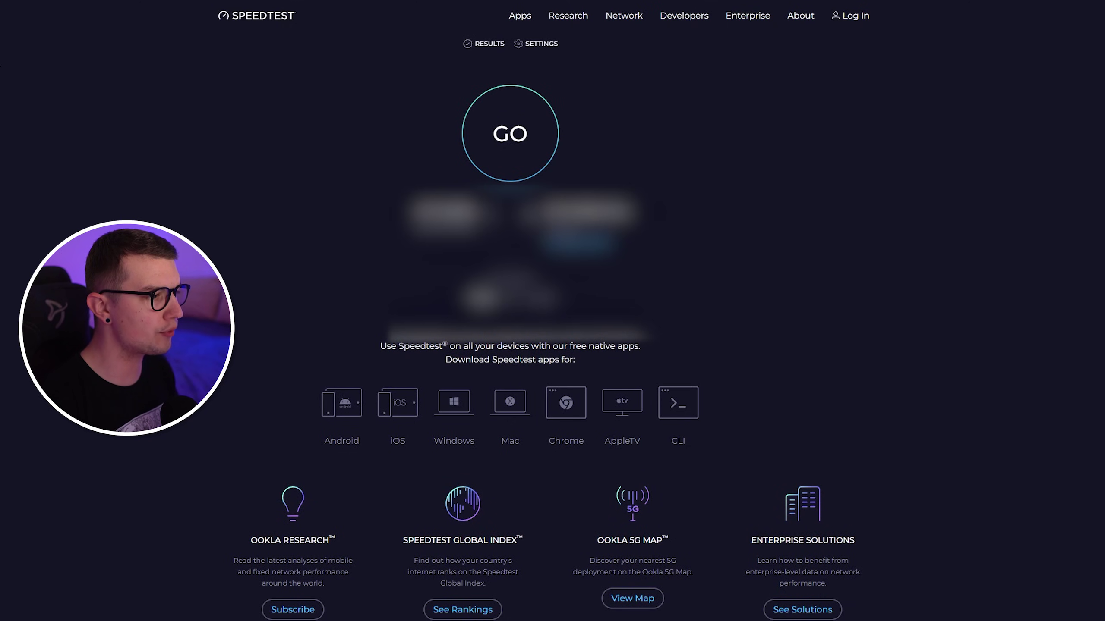
# - Run a Speedtest measuring 945.85 Mbps down and 304.10 Mbps up, and select the upload figure
pyautogui.click(510, 134)
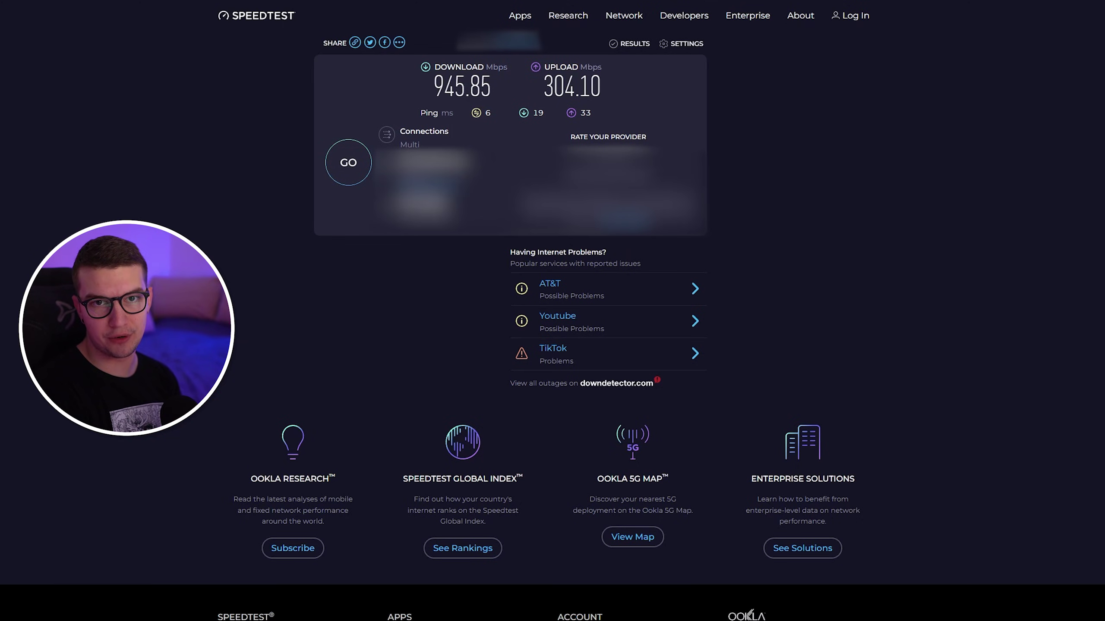
pyautogui.doubleClick(553, 83)
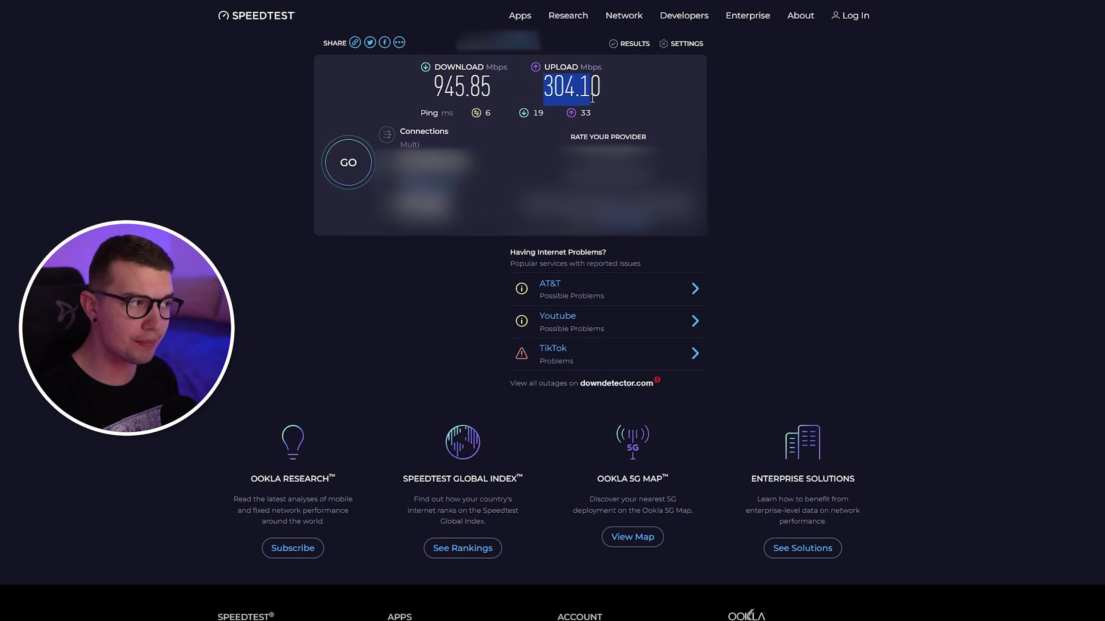
pyautogui.click(552, 82)
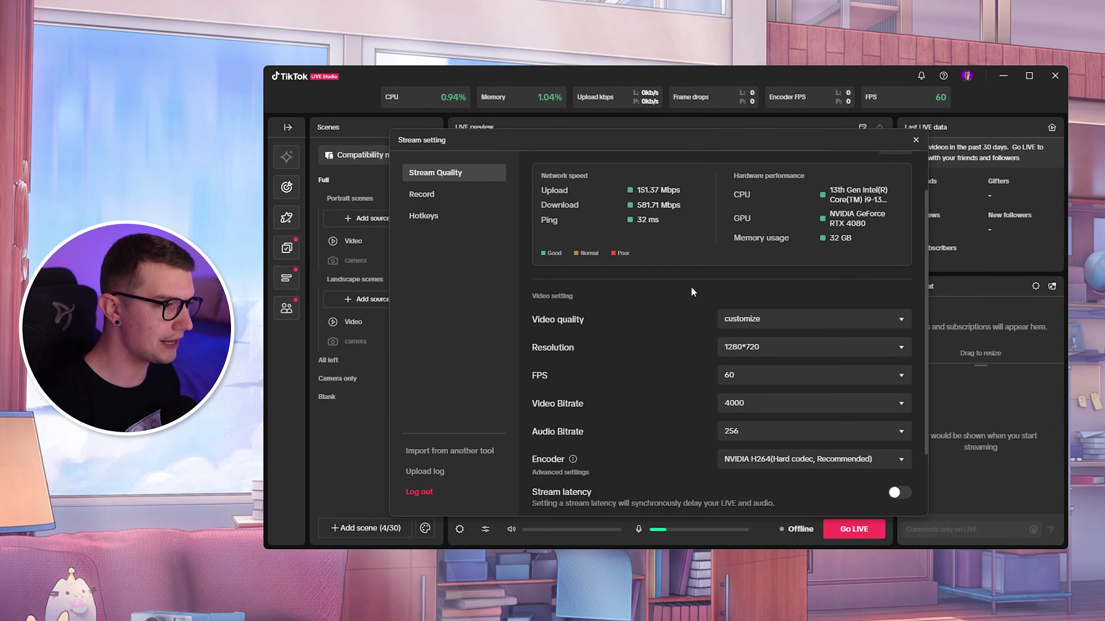
pyautogui.scroll(-2, 693, 290)
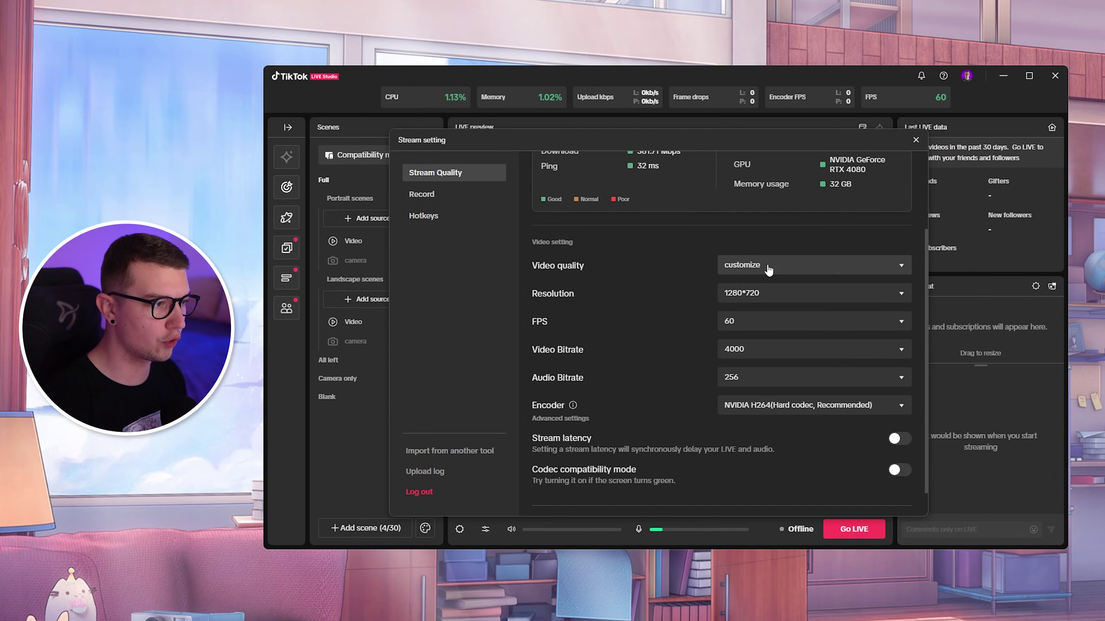
pyautogui.click(904, 267)
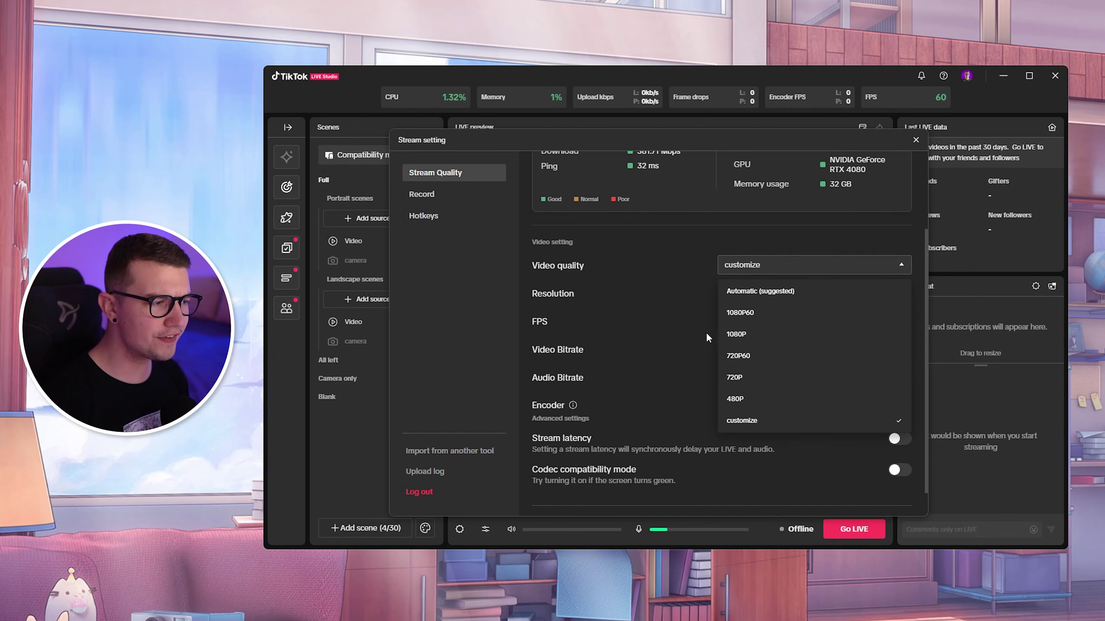
pyautogui.scroll(-1, 784, 347)
pyautogui.scroll(2, 703, 349)
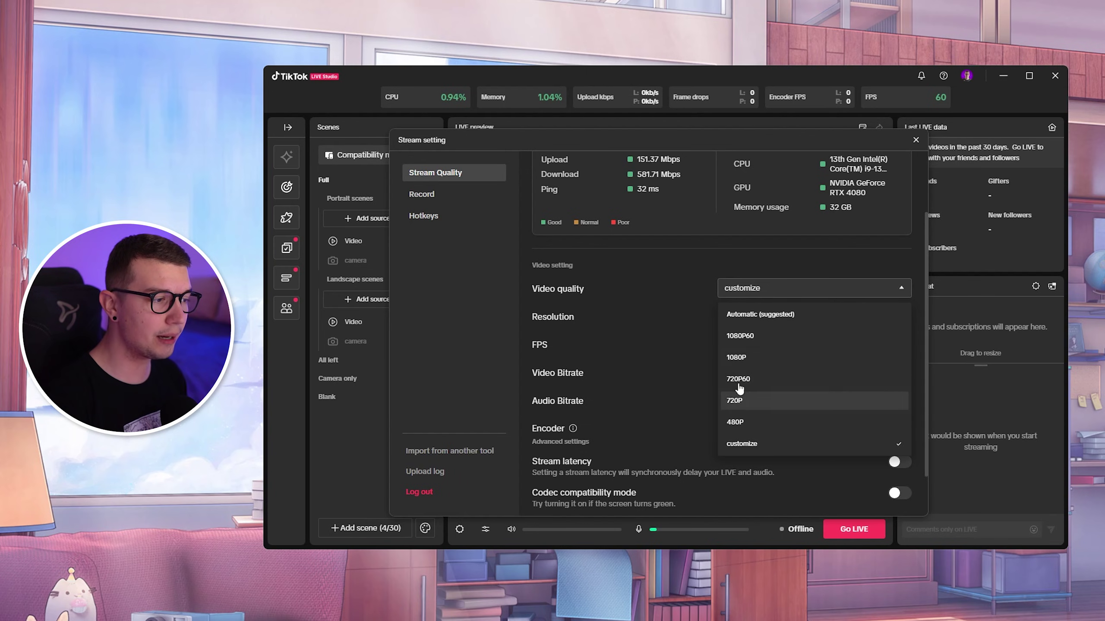
pyautogui.click(677, 308)
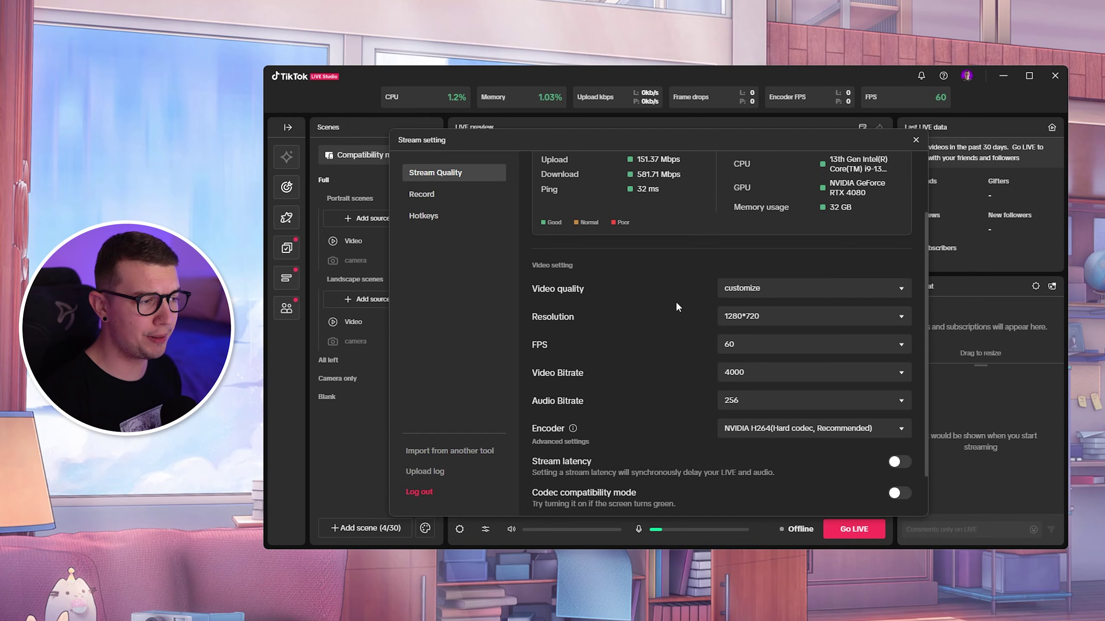
pyautogui.click(778, 320)
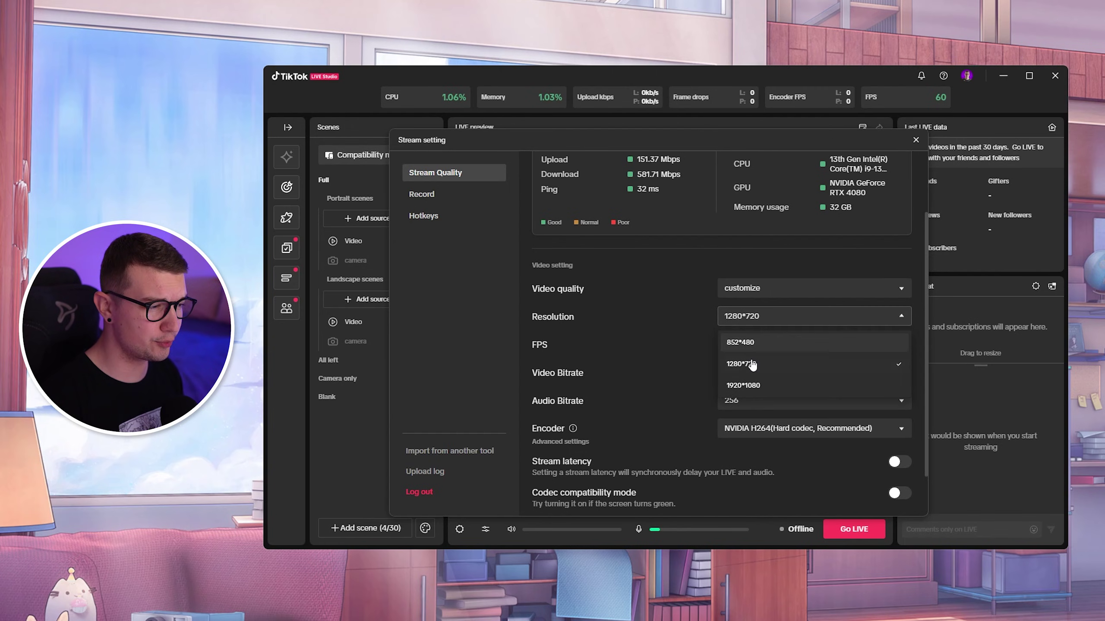
pyautogui.click(702, 328)
pyautogui.click(739, 288)
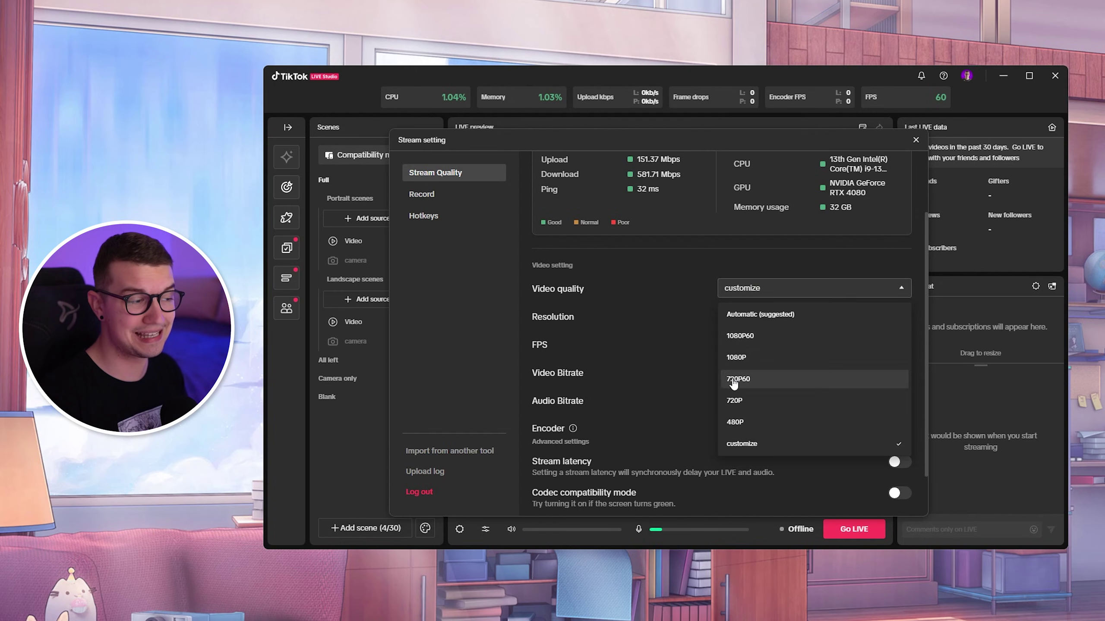
pyautogui.click(688, 314)
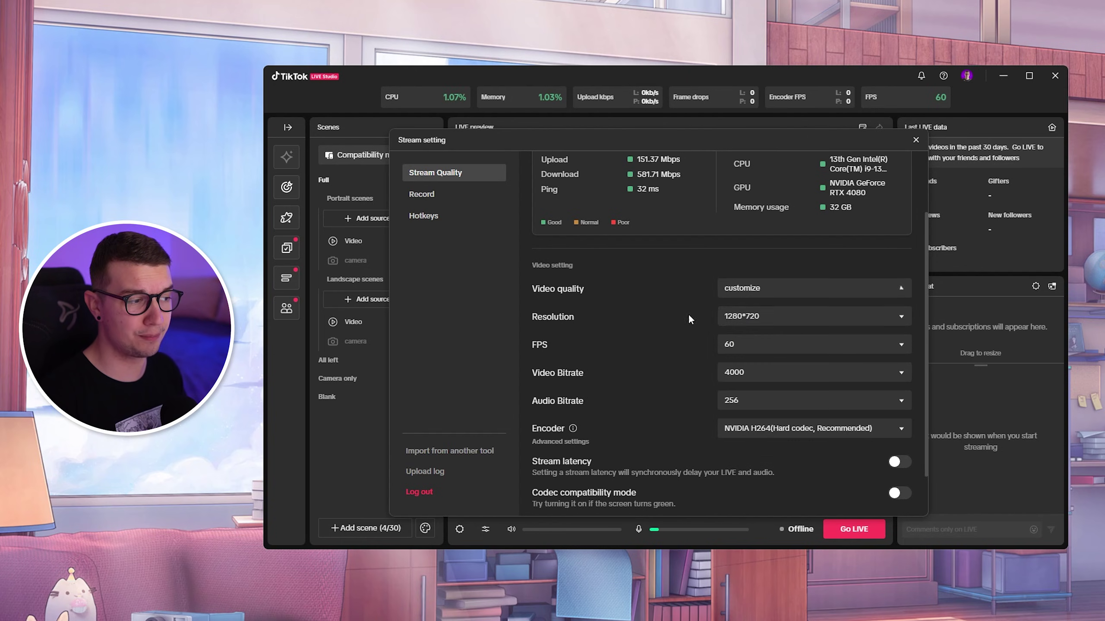
pyautogui.click(747, 294)
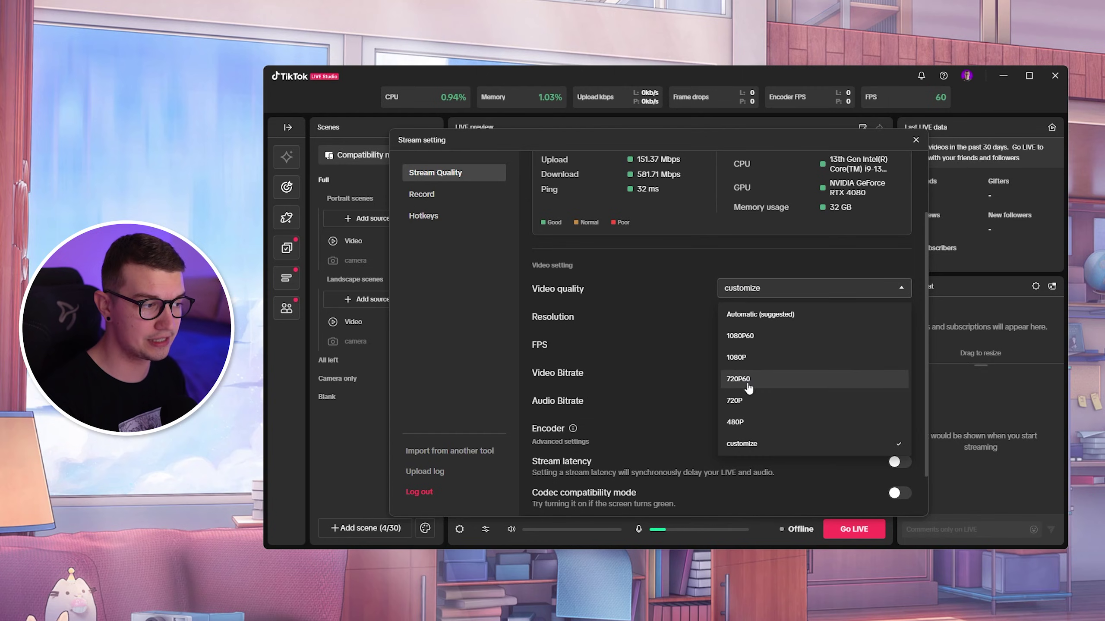
pyautogui.click(666, 341)
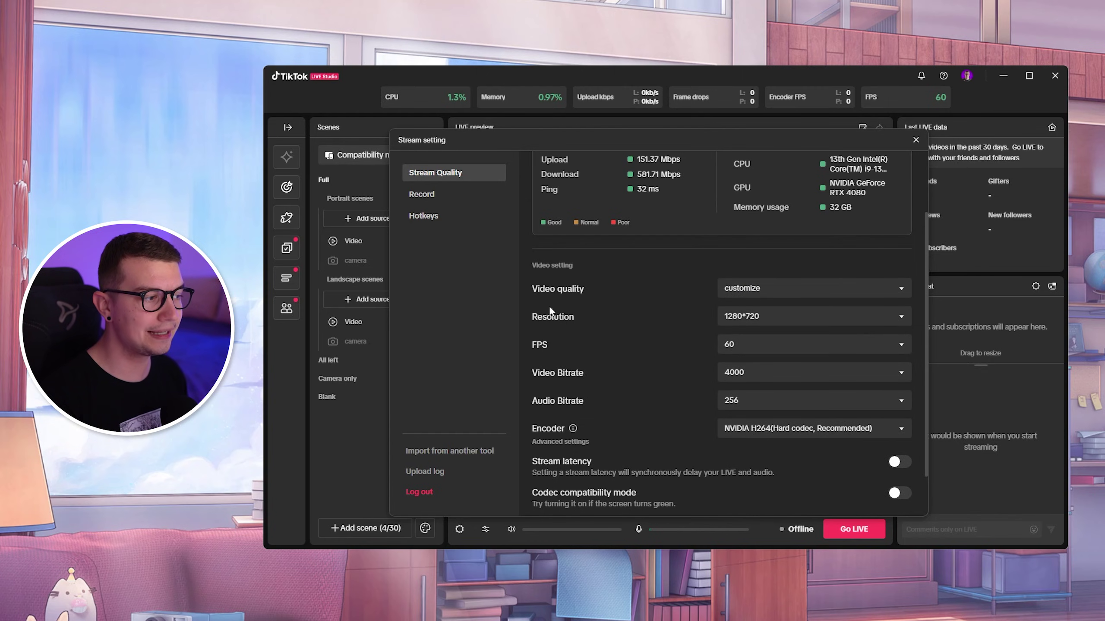
pyautogui.click(747, 318)
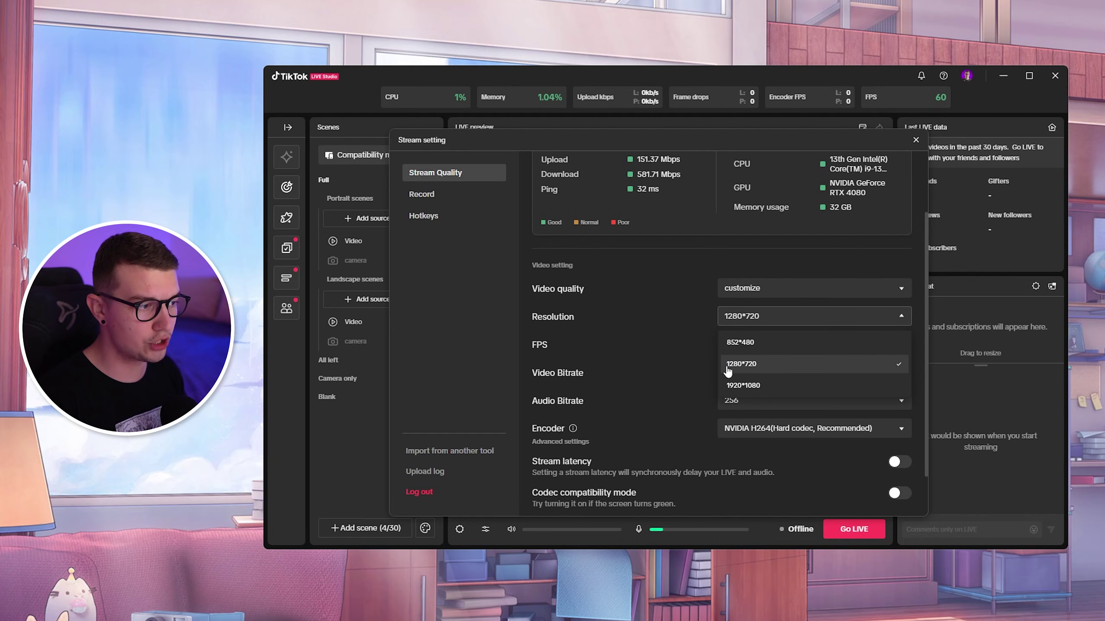
pyautogui.click(754, 364)
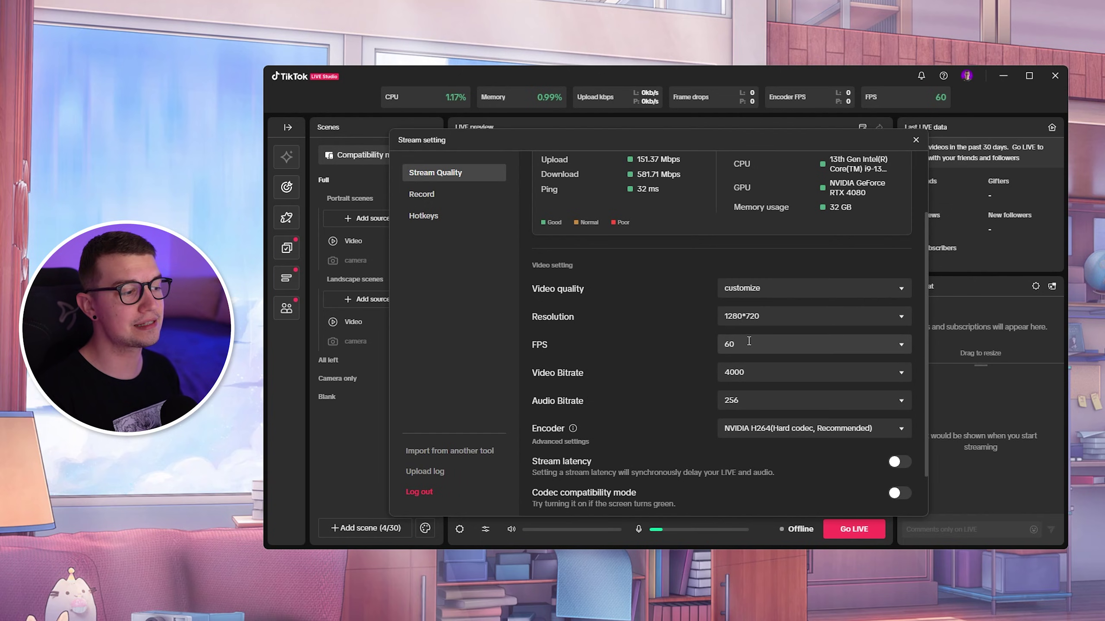
pyautogui.click(905, 348)
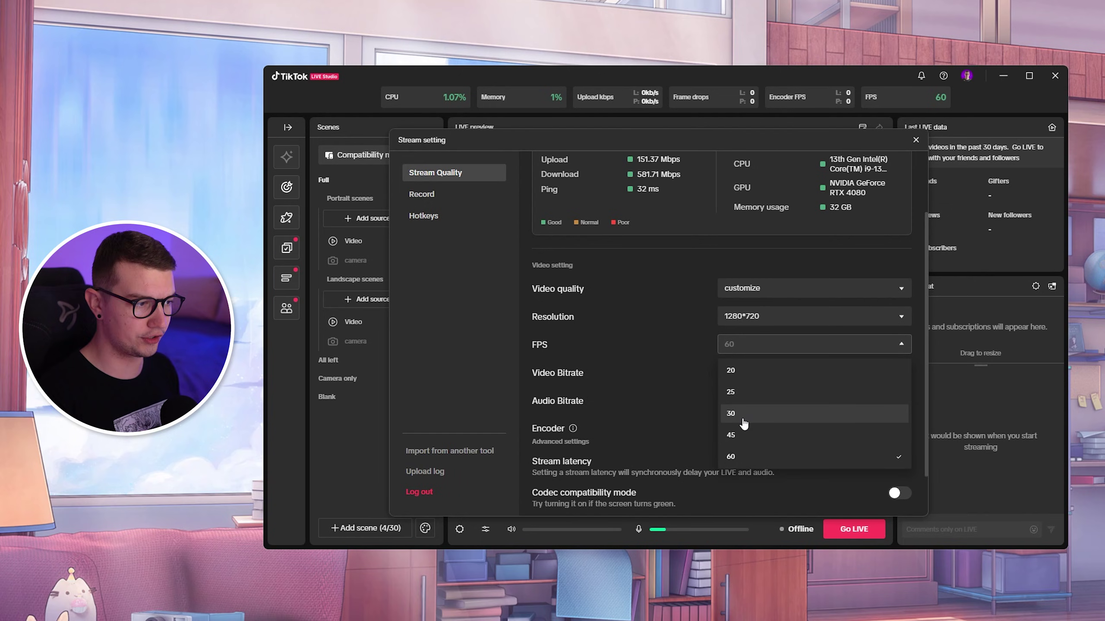
pyautogui.click(740, 461)
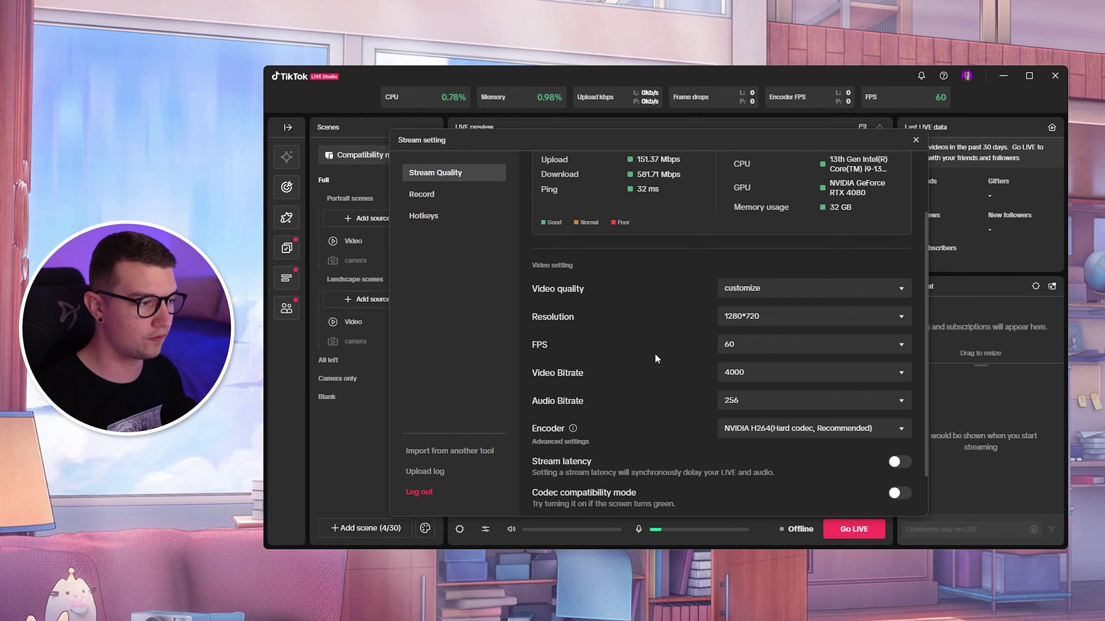
pyautogui.scroll(-2, 656, 355)
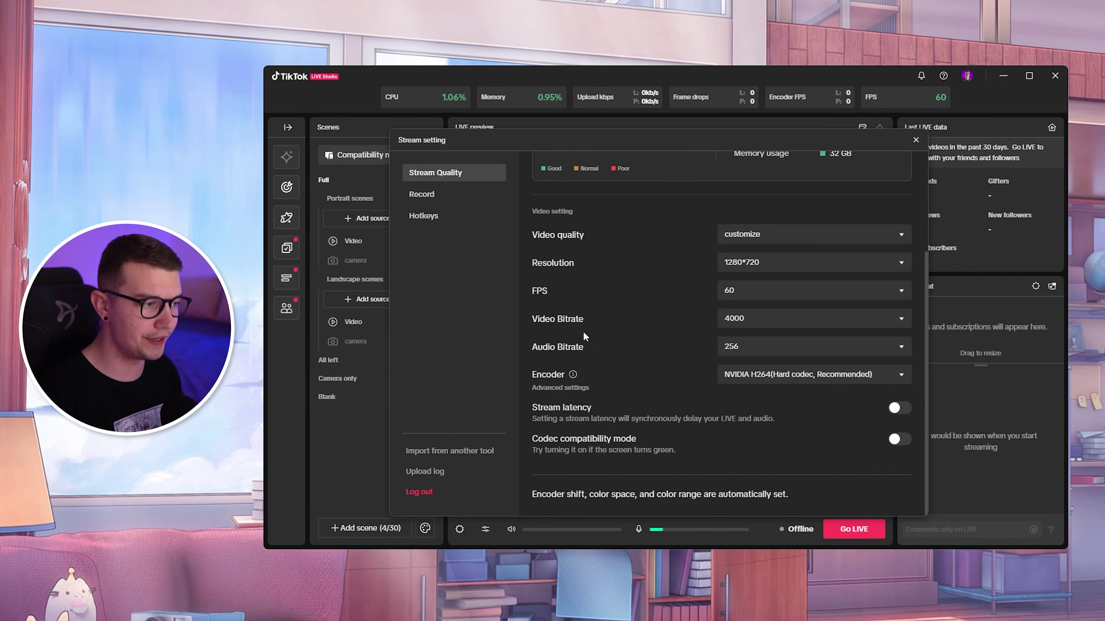
pyautogui.scroll(2, 642, 337)
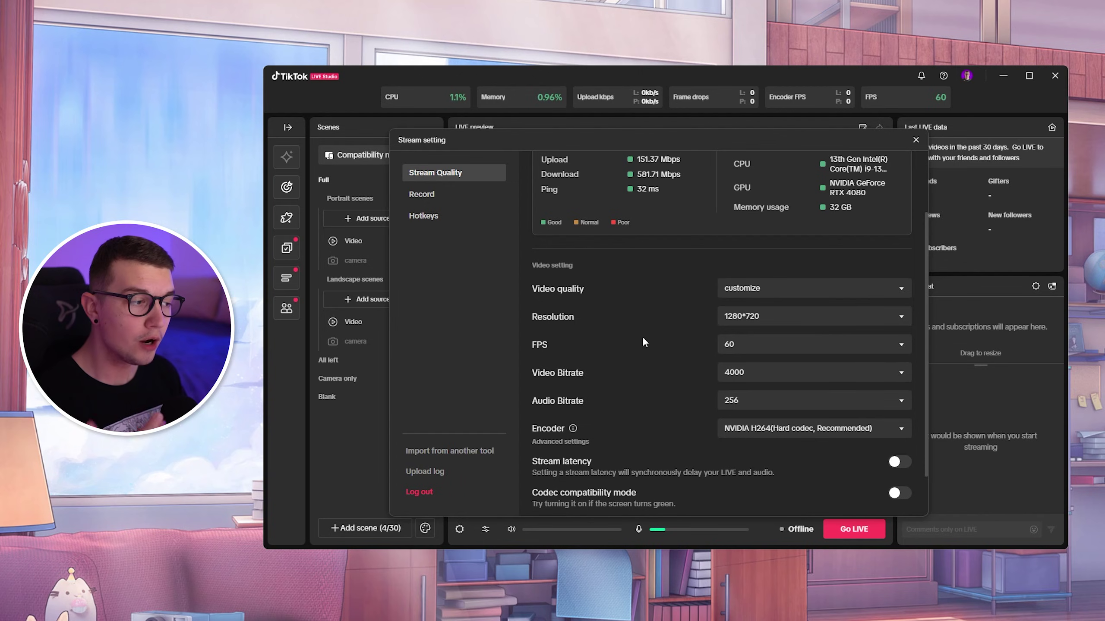
pyautogui.click(902, 373)
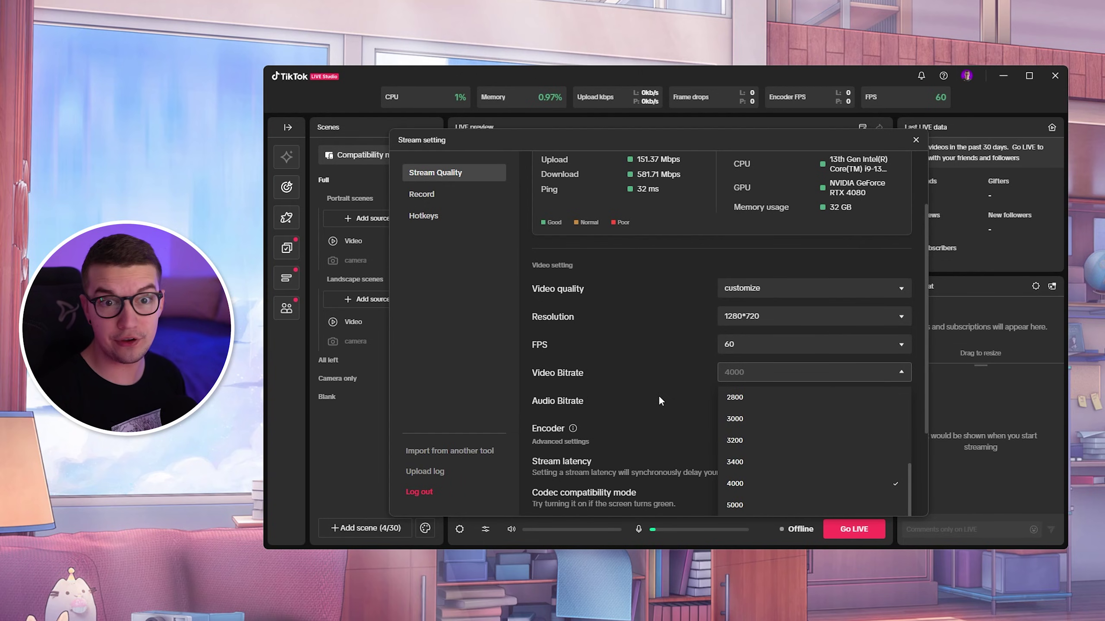
pyautogui.scroll(-5, 674, 370)
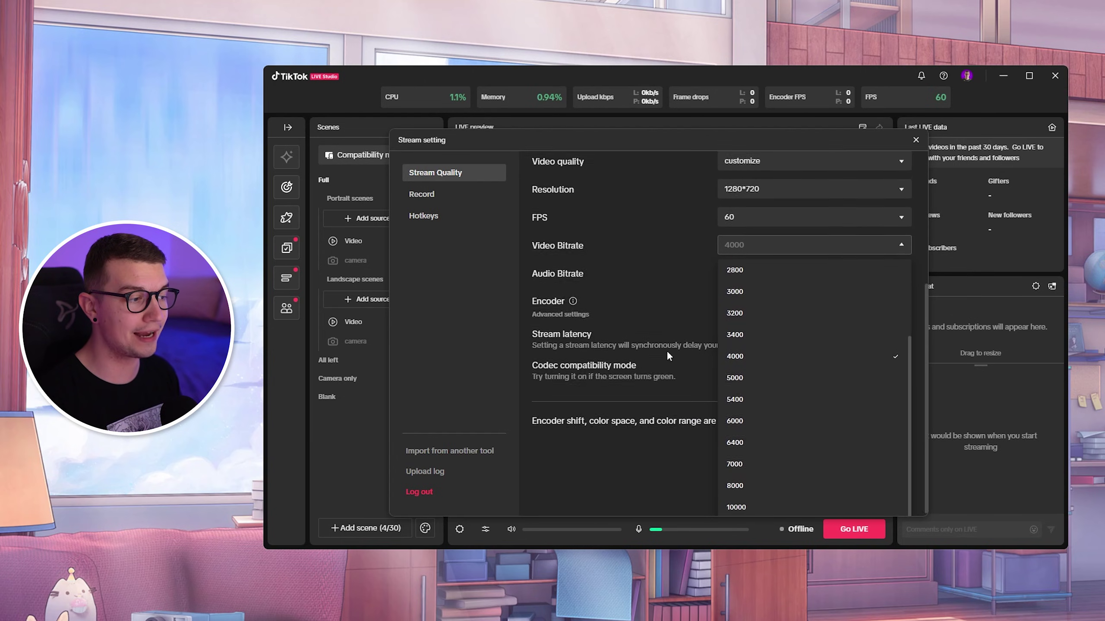
pyautogui.scroll(4, 669, 357)
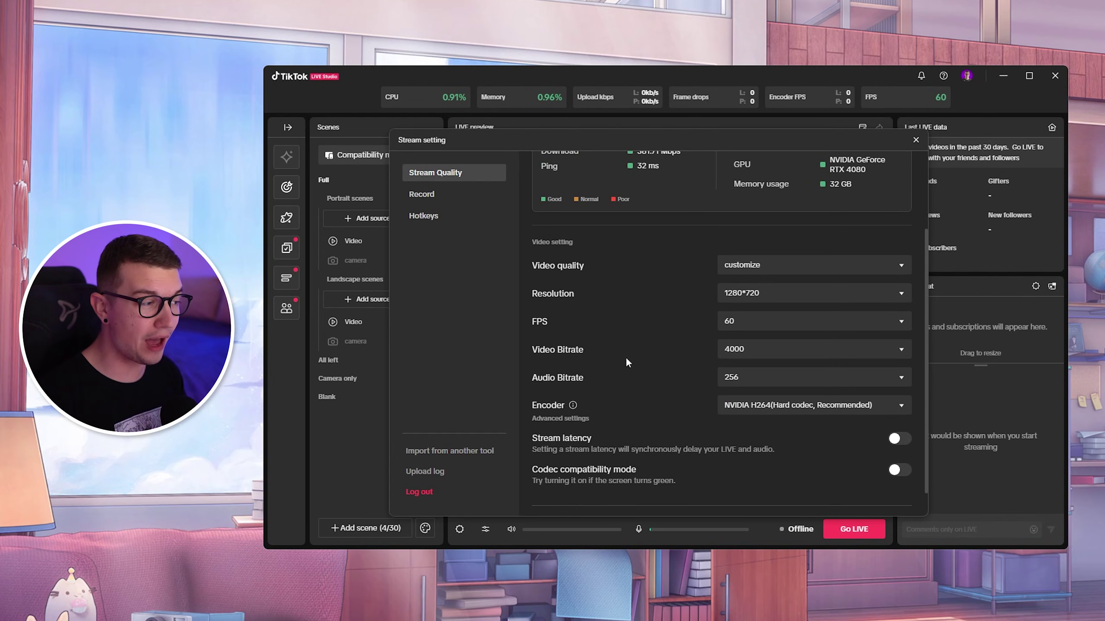
pyautogui.click(775, 346)
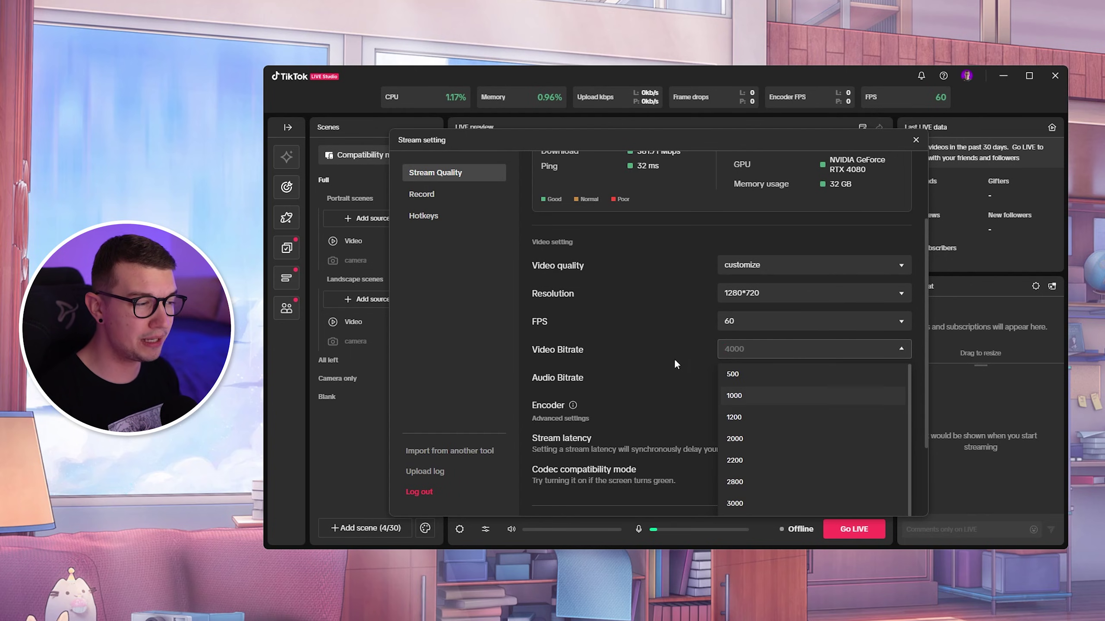
pyautogui.click(654, 348)
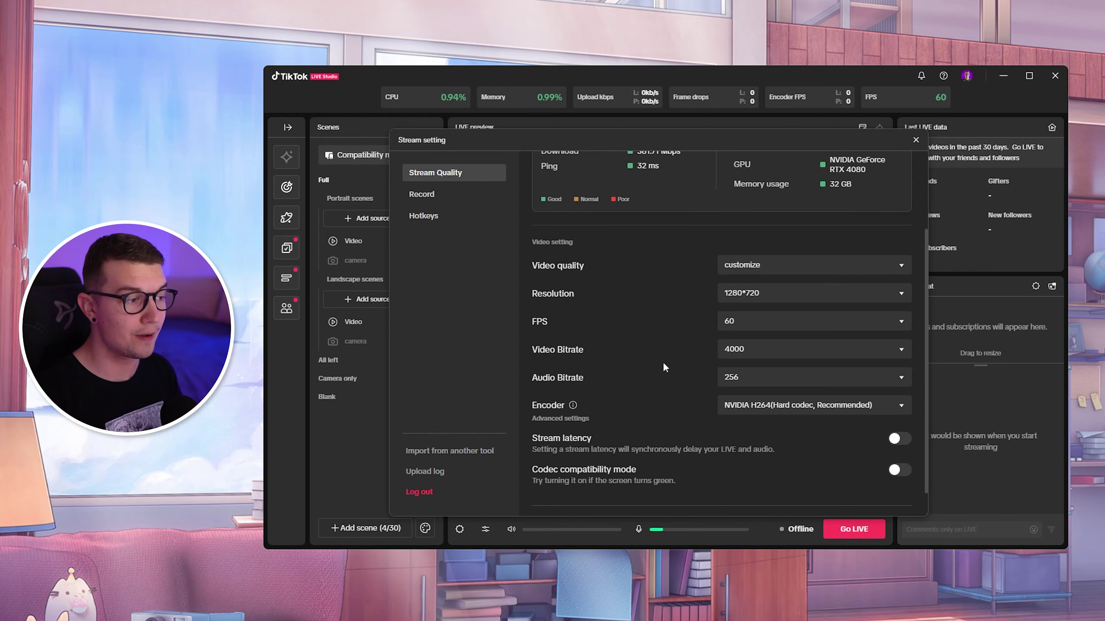
pyautogui.click(902, 349)
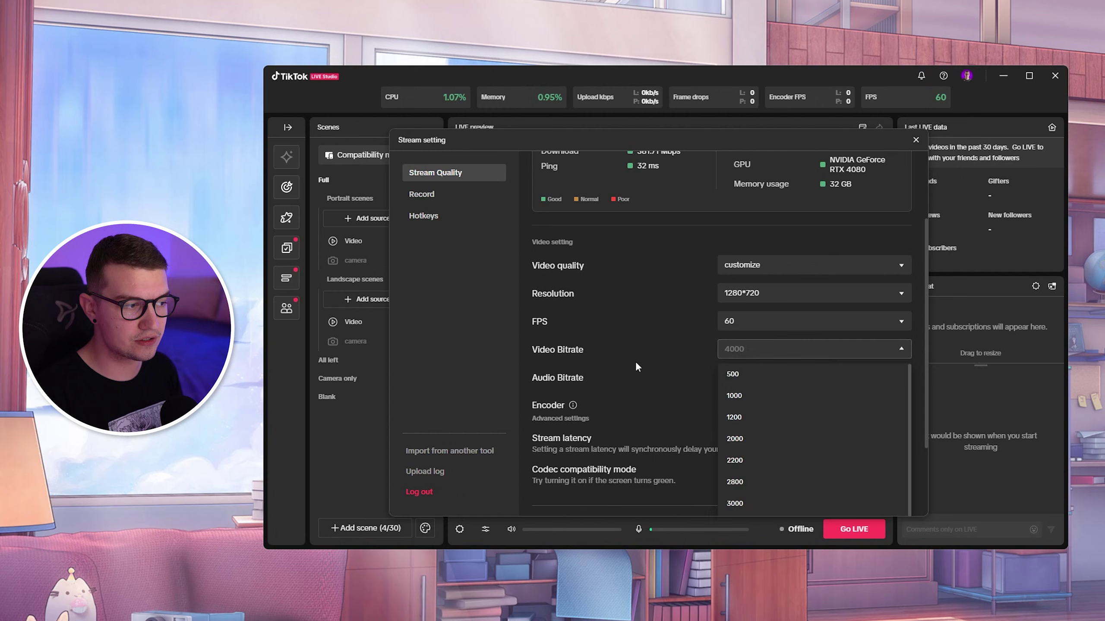
pyautogui.click(647, 353)
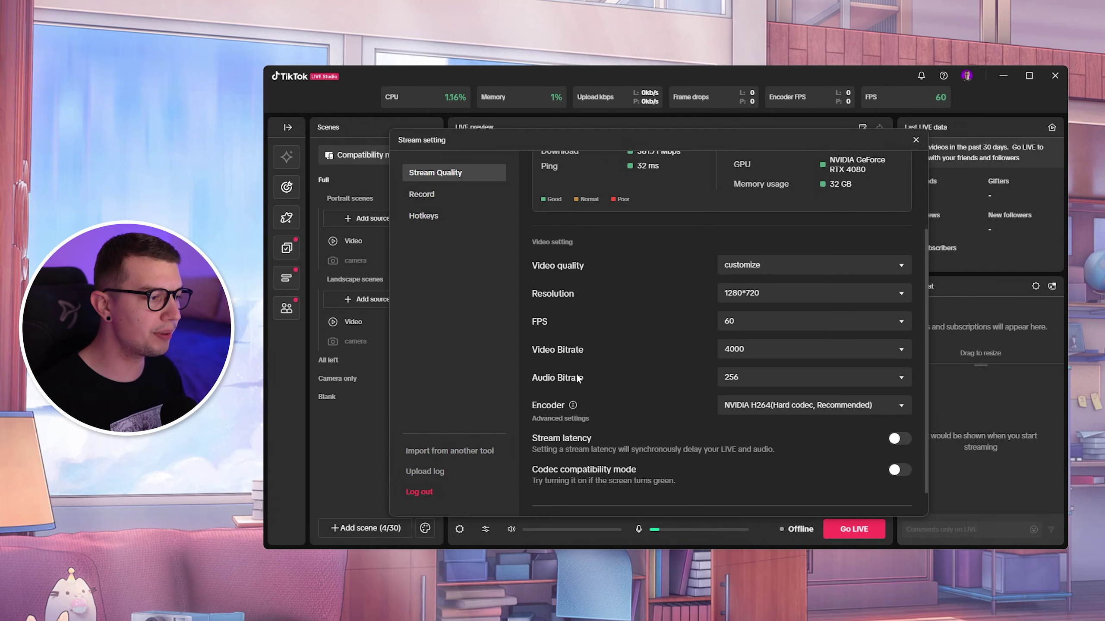
pyautogui.click(739, 376)
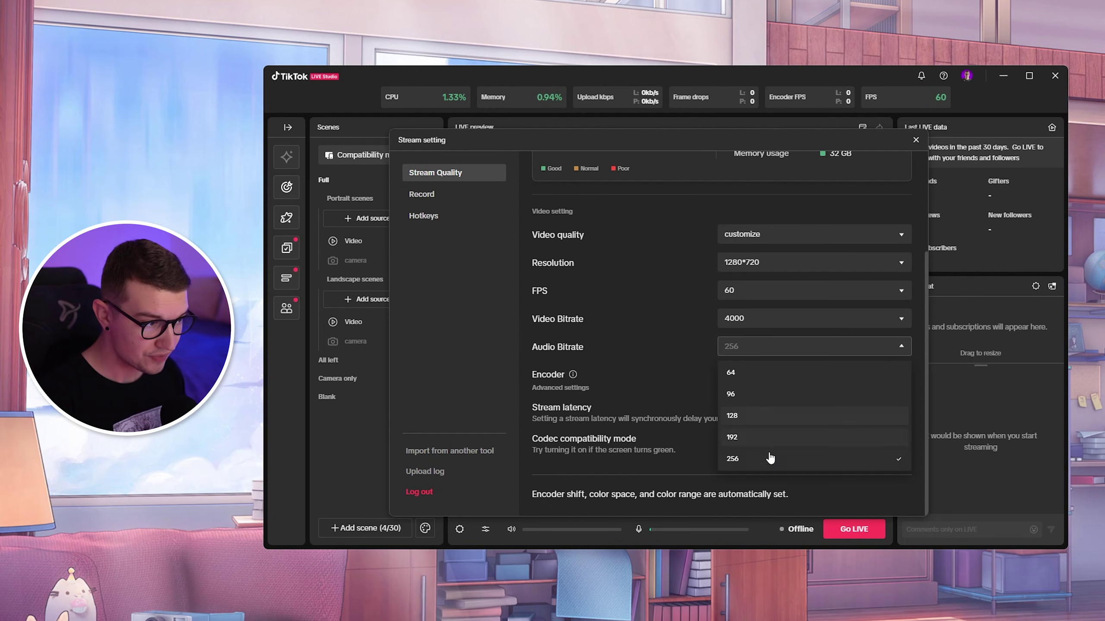
pyautogui.click(733, 461)
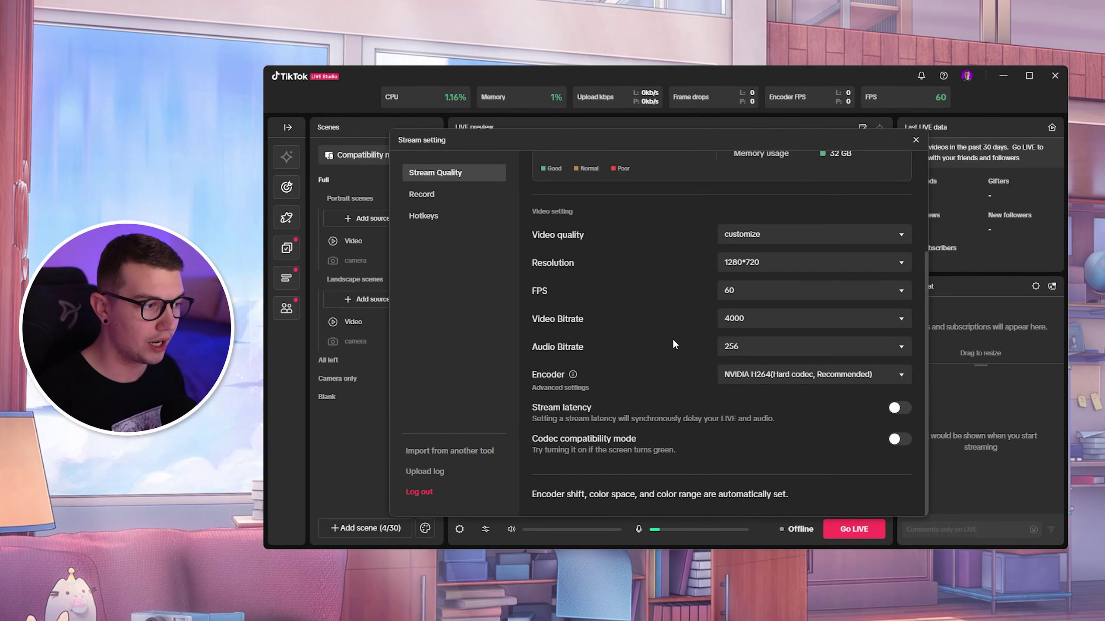
pyautogui.click(770, 375)
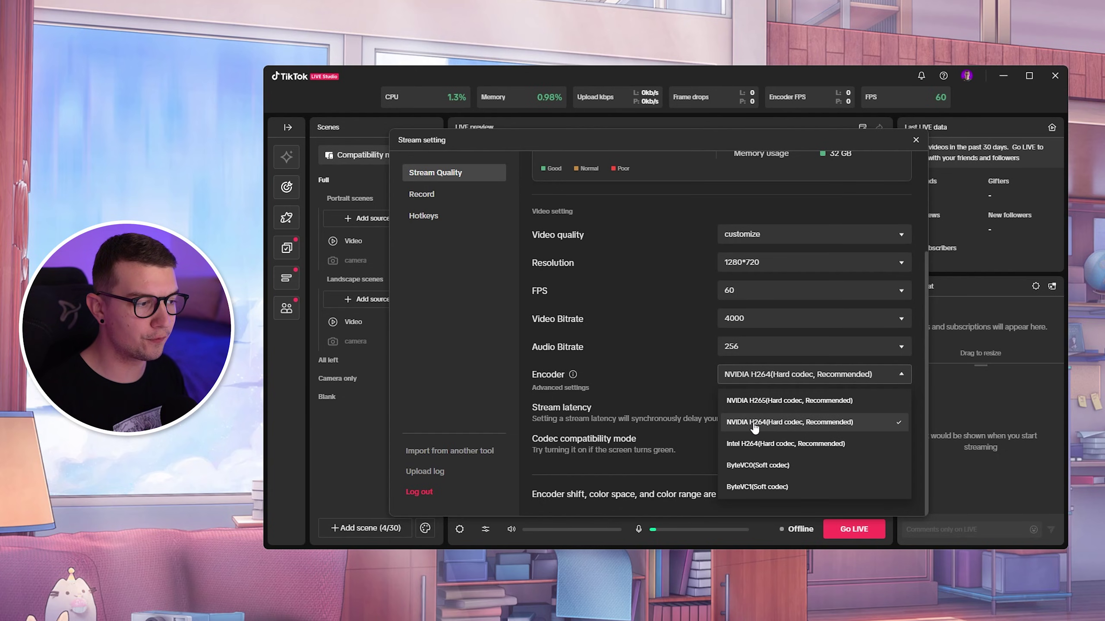
pyautogui.click(674, 383)
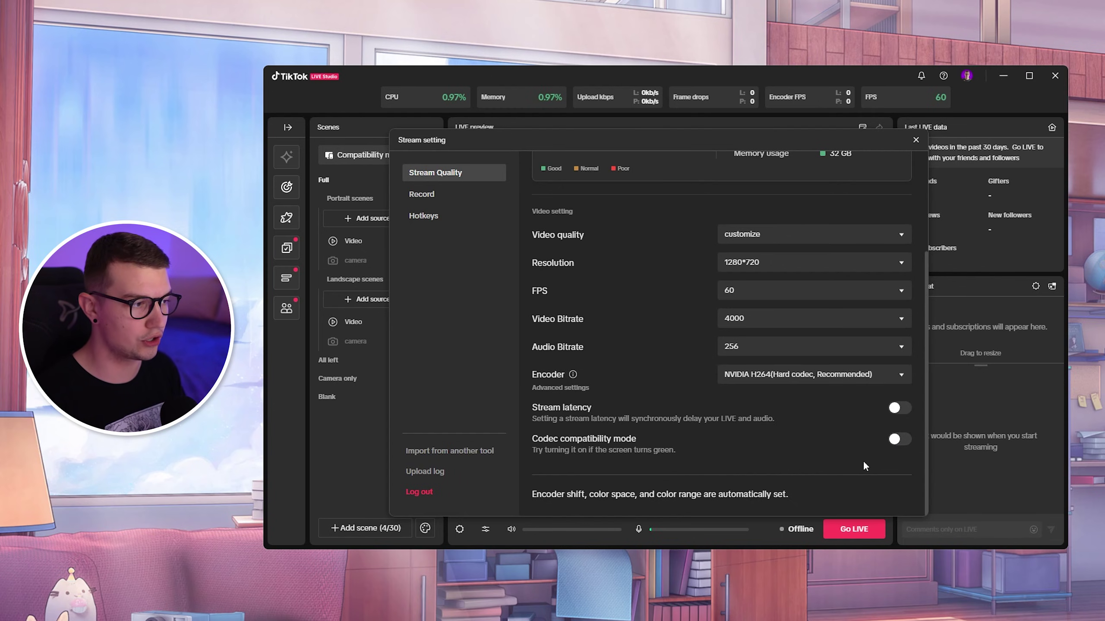
pyautogui.scroll(3, 842, 442)
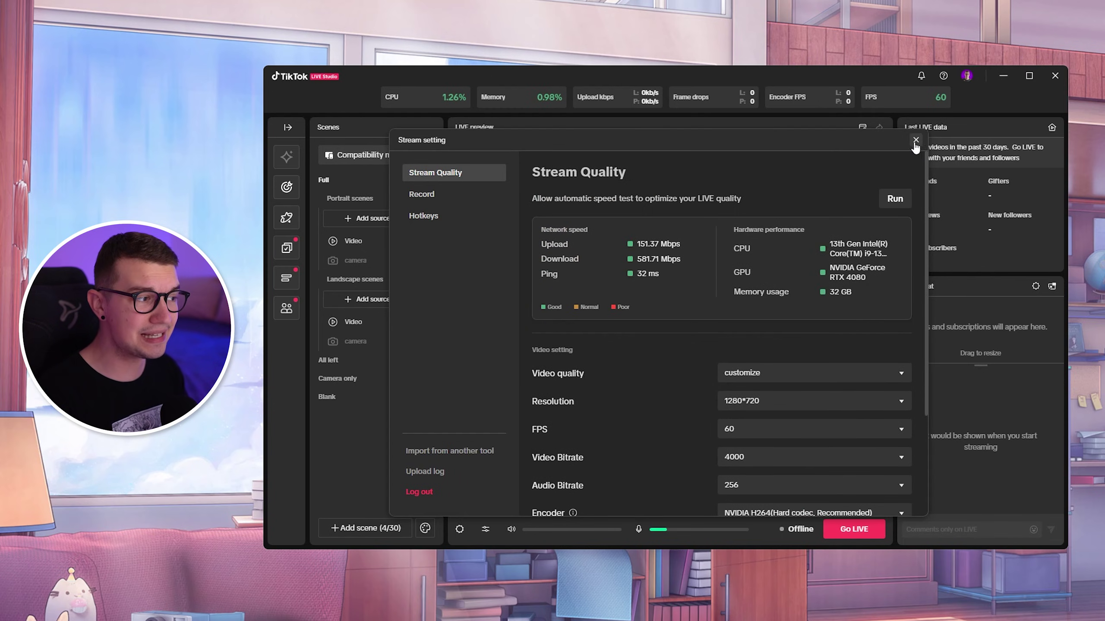
pyautogui.scroll(-1, 694, 279)
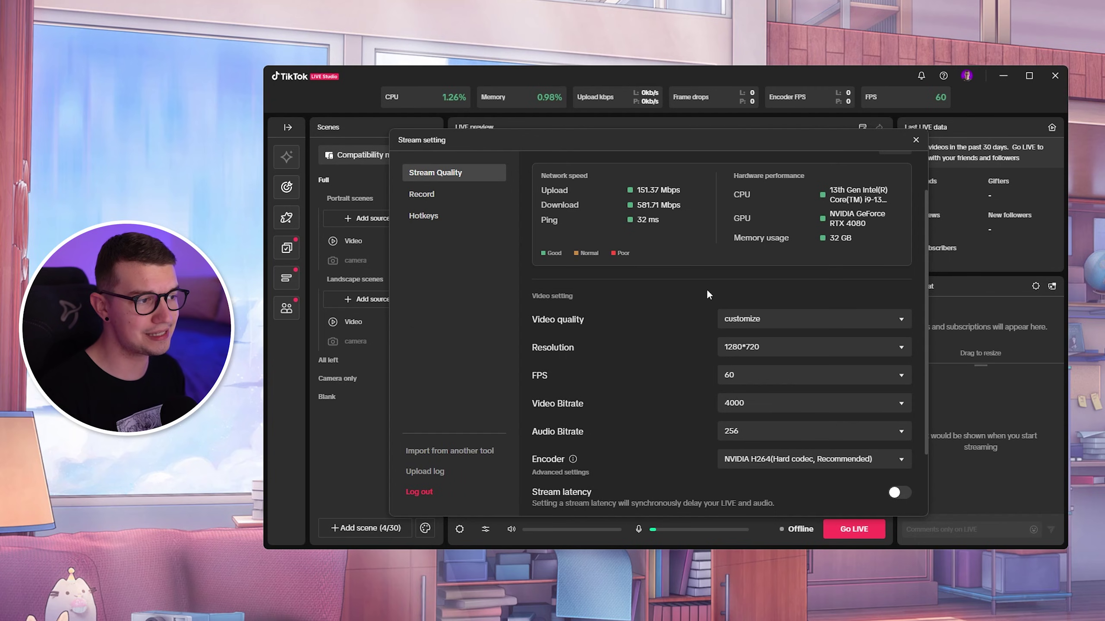